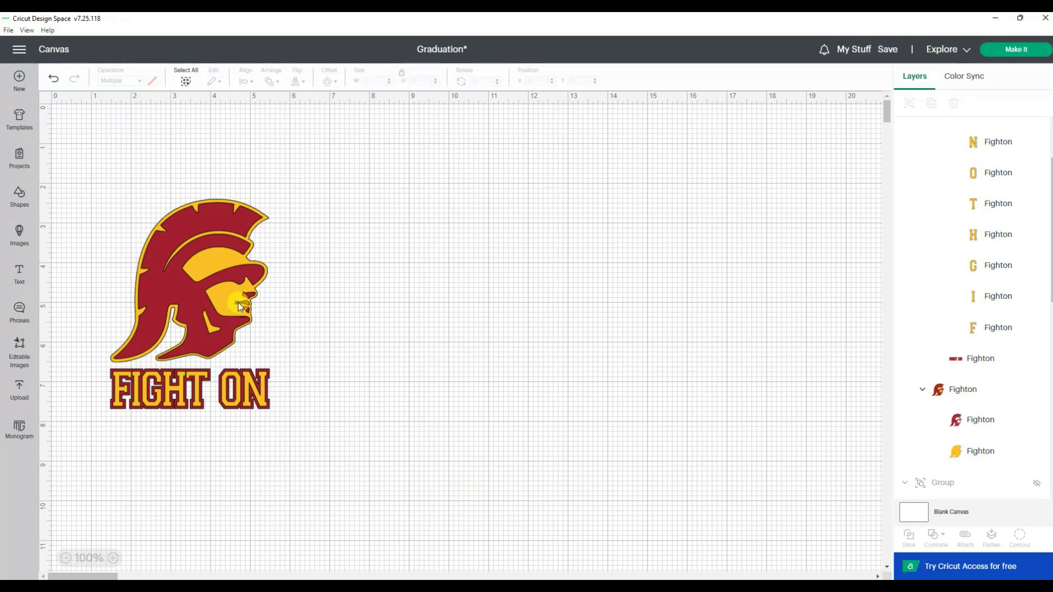
Step: Add a square shape to the canvas and place it to the right of the Trojan logo
click(17, 195)
click(117, 269)
drag(155, 195, 506, 278)
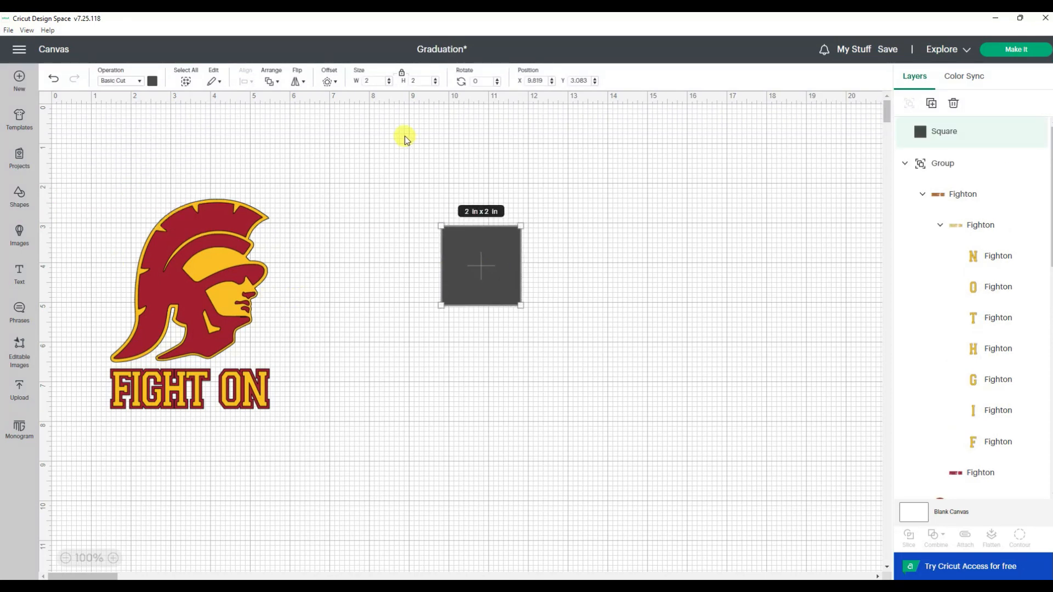
Step: Resize the square to 5 in wide by 7 in high and move it to about X 8.65, Y 2.11
click(377, 82)
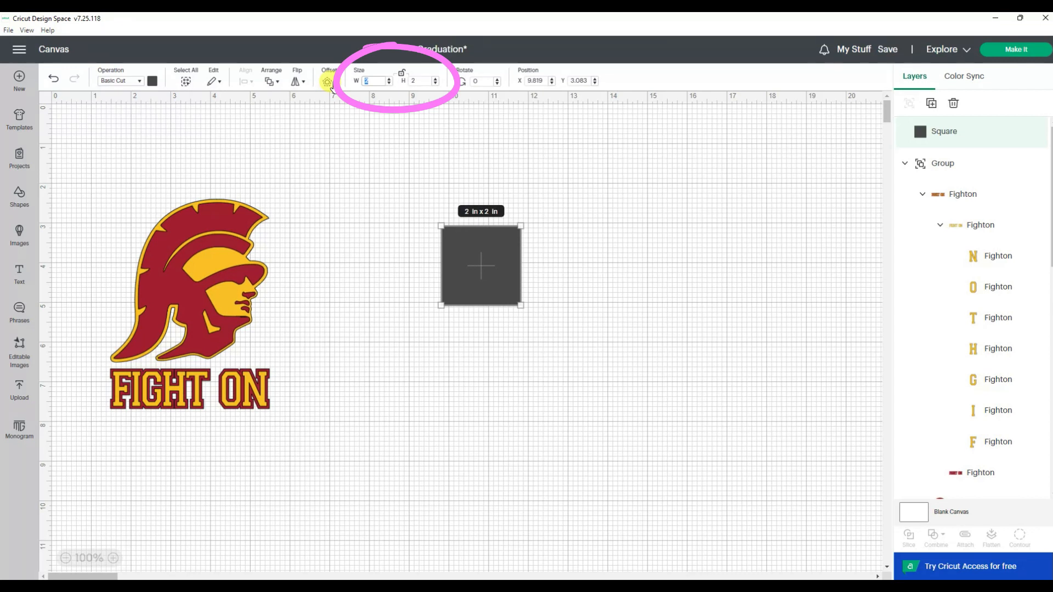
text(5)
click(420, 82)
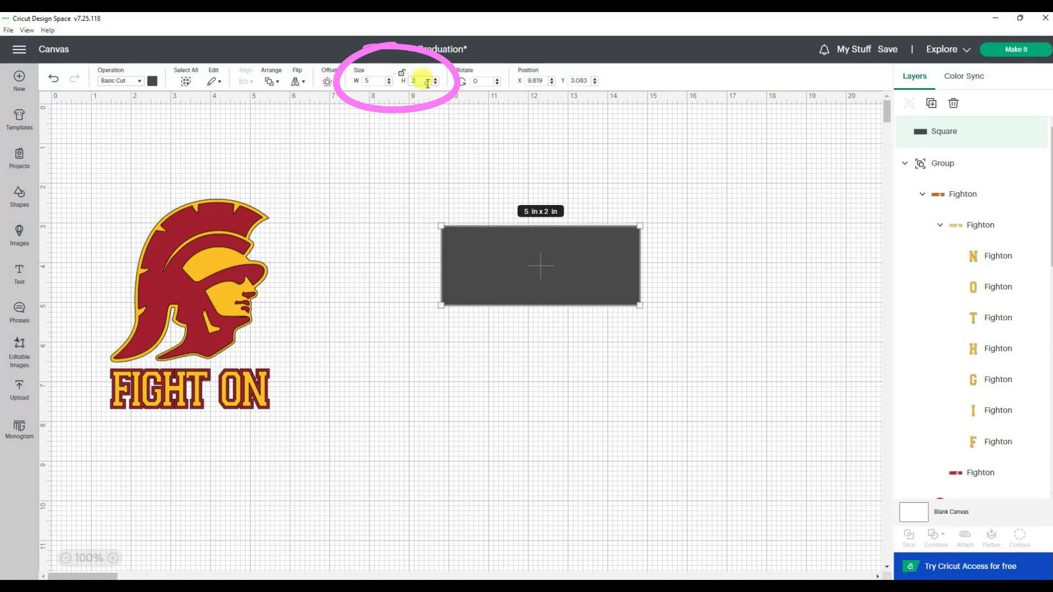
key(Return)
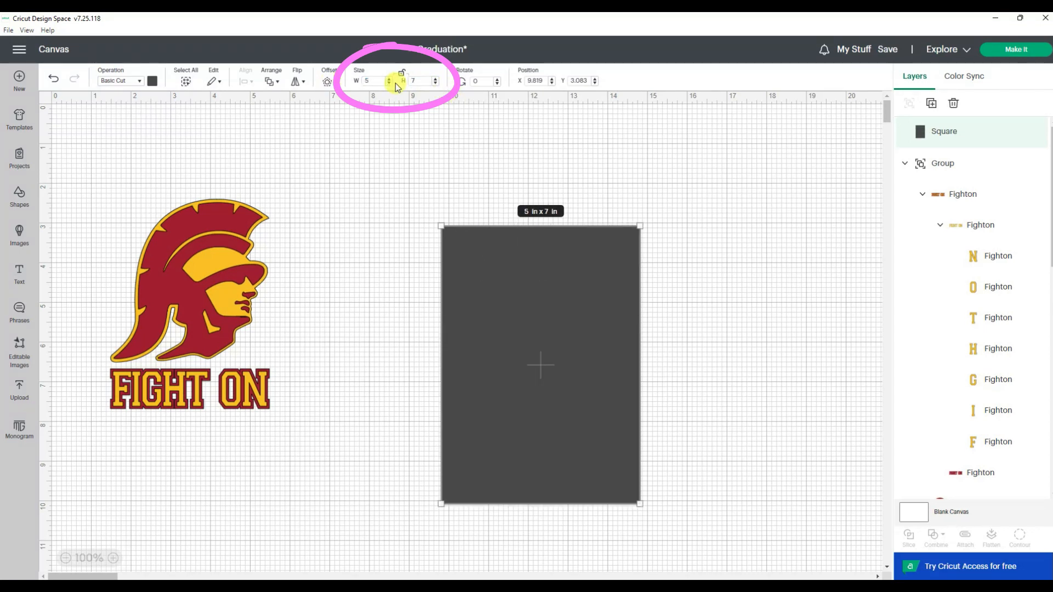
drag(614, 416, 524, 355)
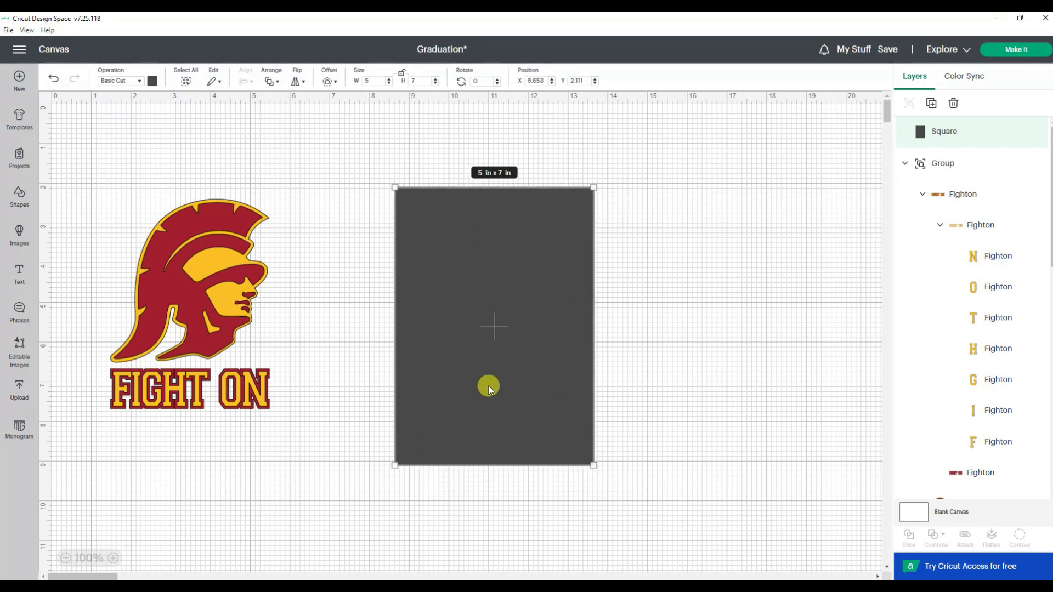
Step: Change the 5 x 7 in rectangle's material color to white
click(154, 81)
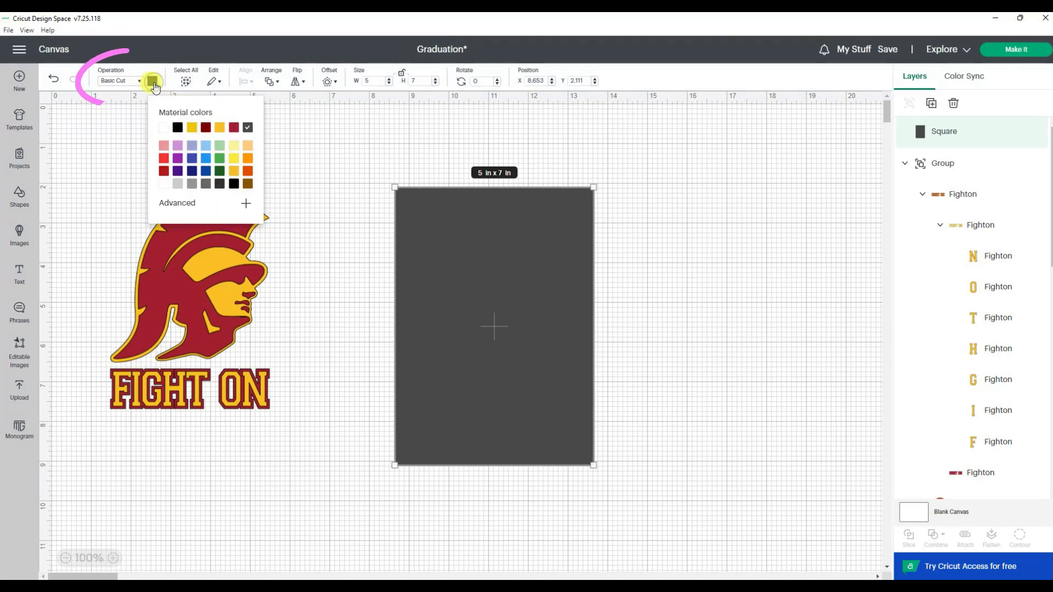
click(165, 129)
click(658, 328)
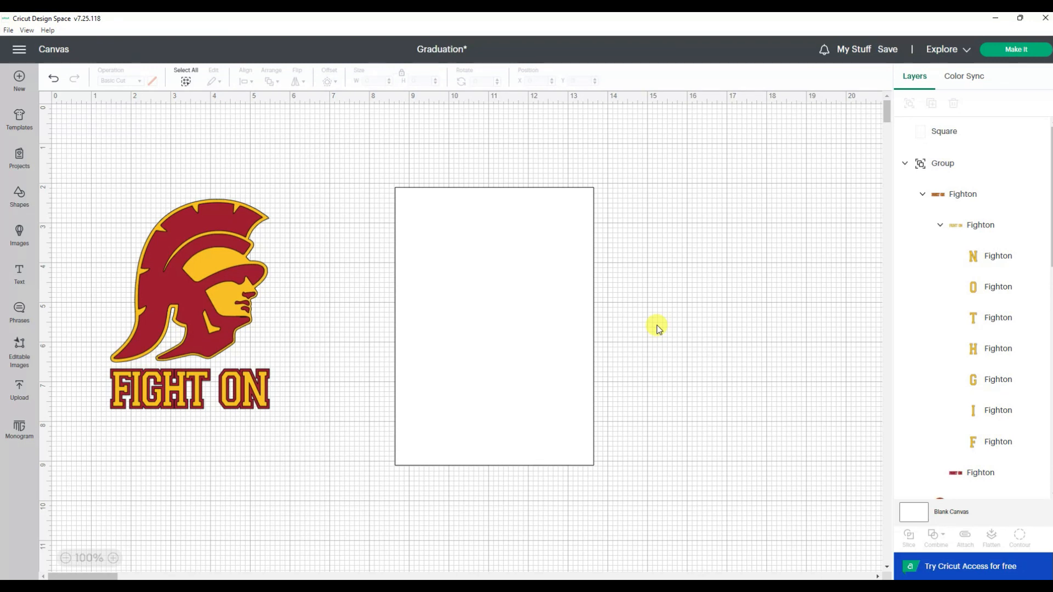
Step: Create an inward offset of the white rectangle with a distance of -0.25 in and square corners
click(574, 307)
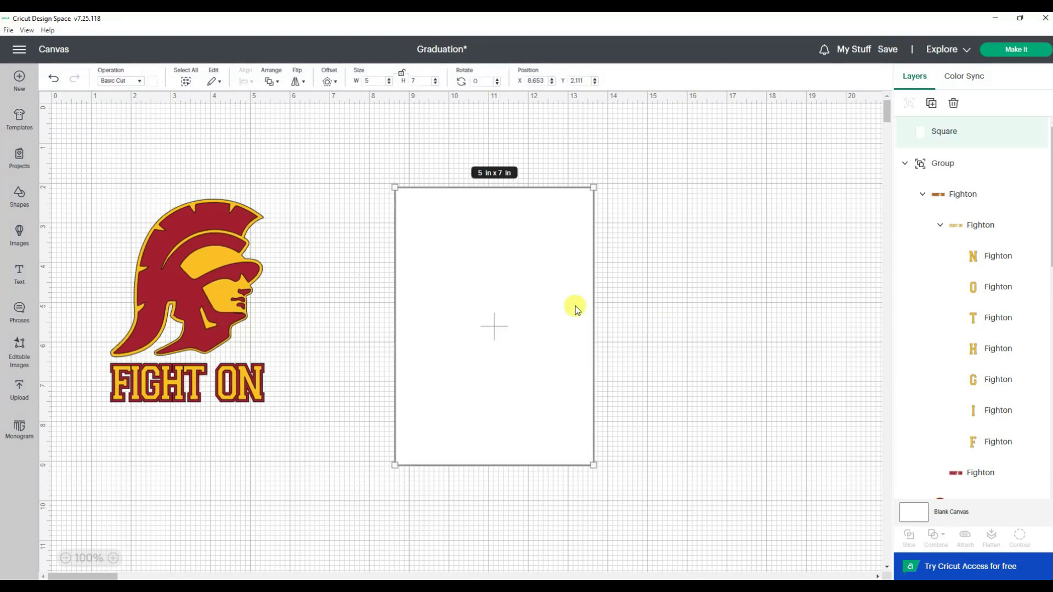
click(331, 83)
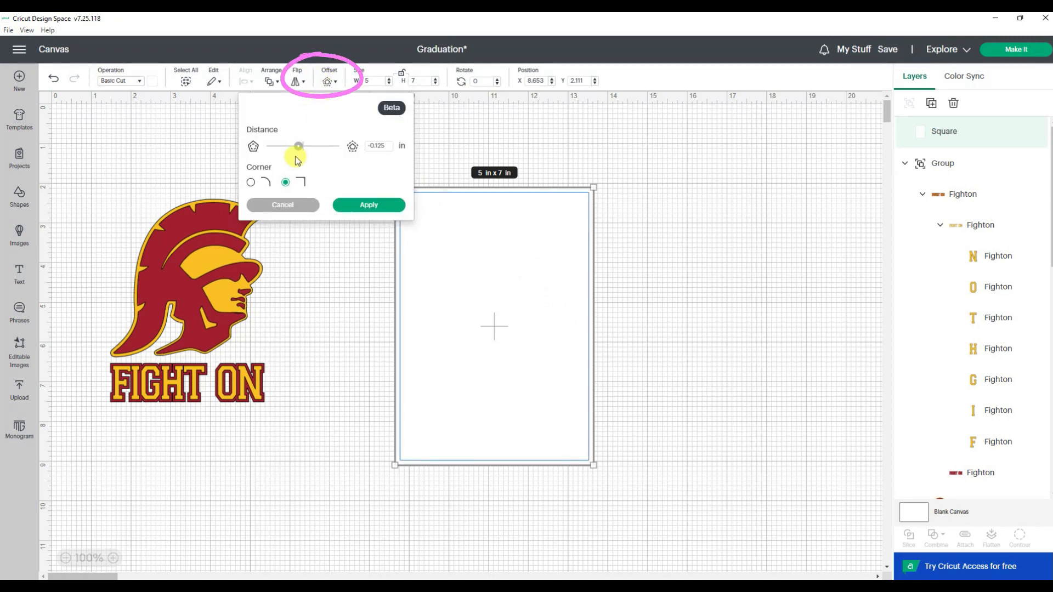
click(309, 147)
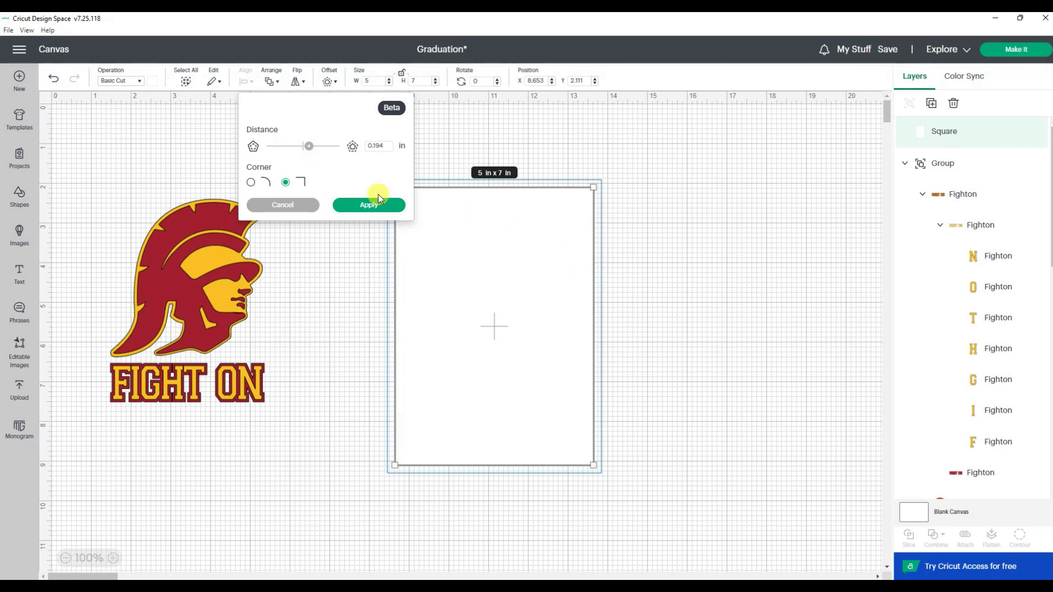
click(299, 146)
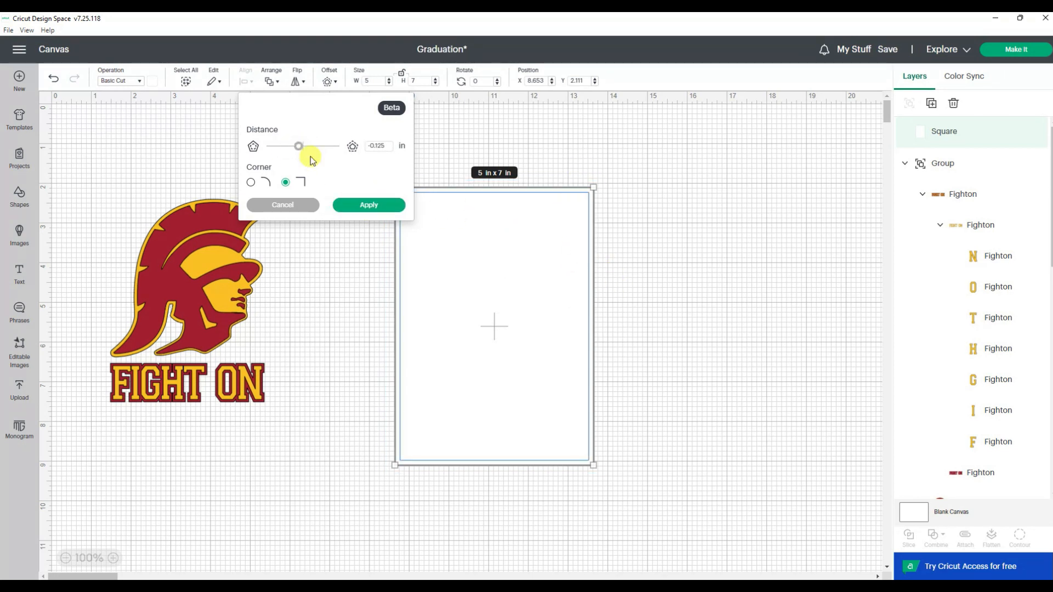
click(384, 146)
click(376, 202)
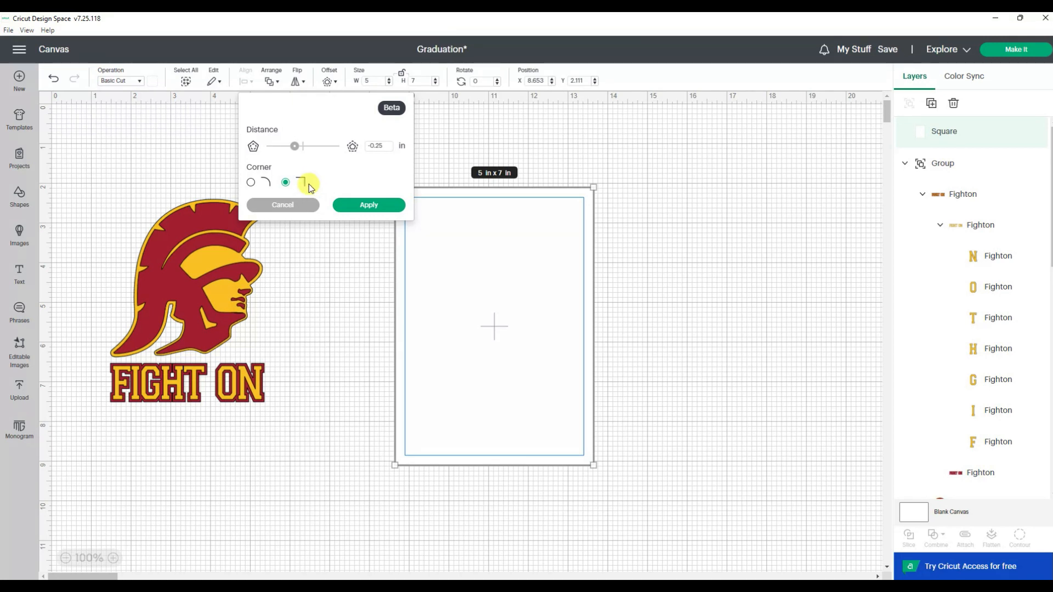
click(370, 207)
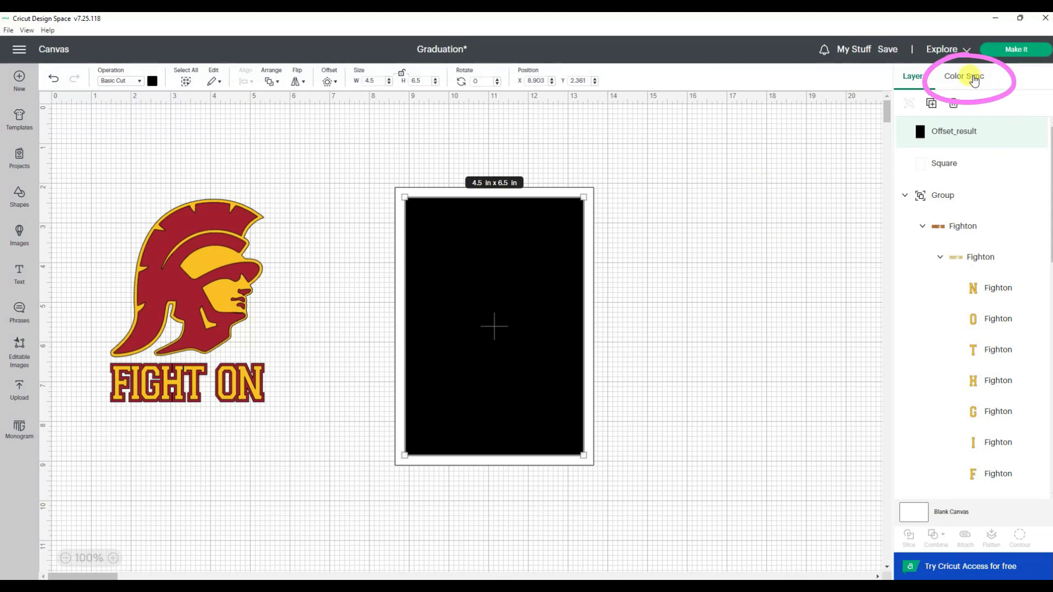
Step: Sync the black offset rectangle's color to the logo's red, #A52133
click(973, 81)
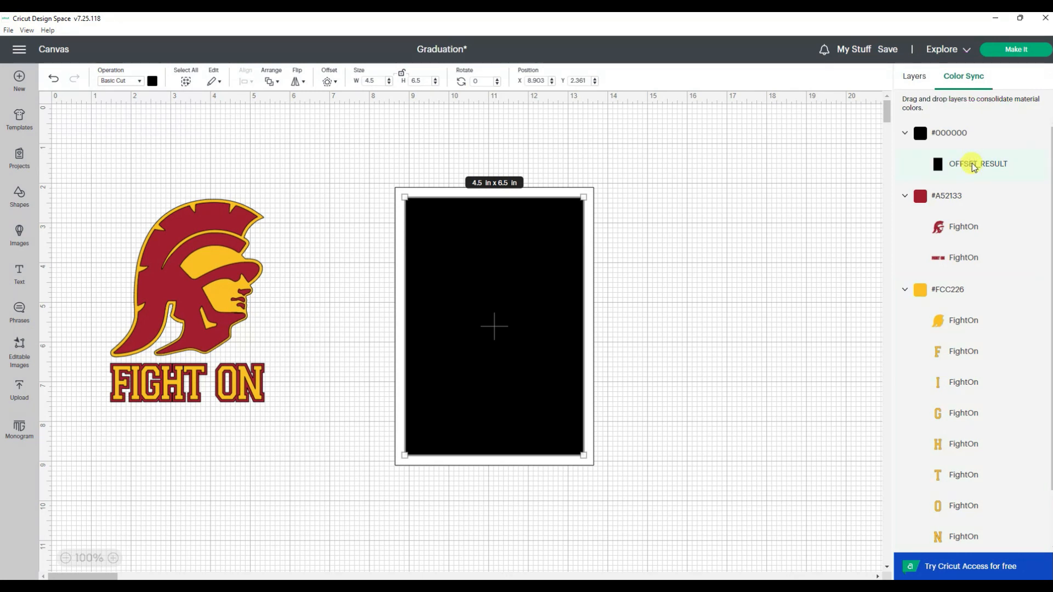
drag(973, 166, 975, 190)
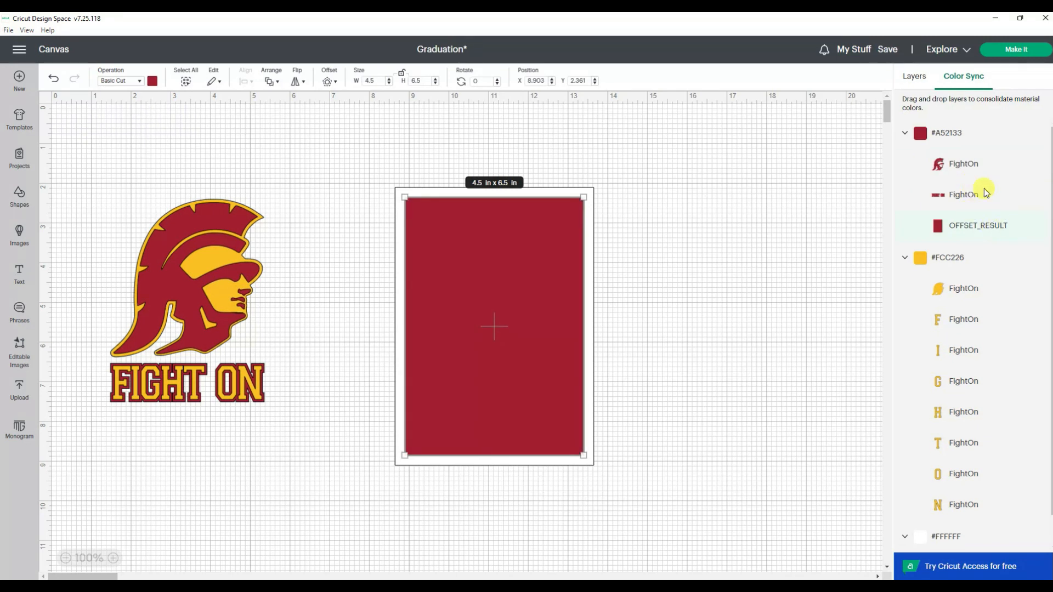
click(762, 312)
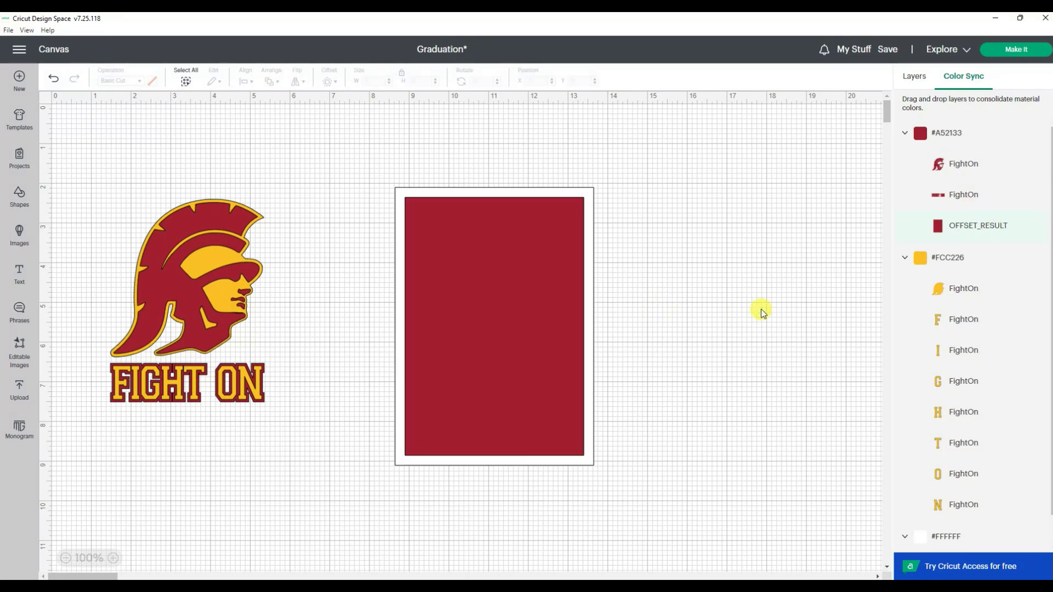
Step: Create an inward offset of the red rectangle with a distance of -0.125 in and square corners
click(534, 300)
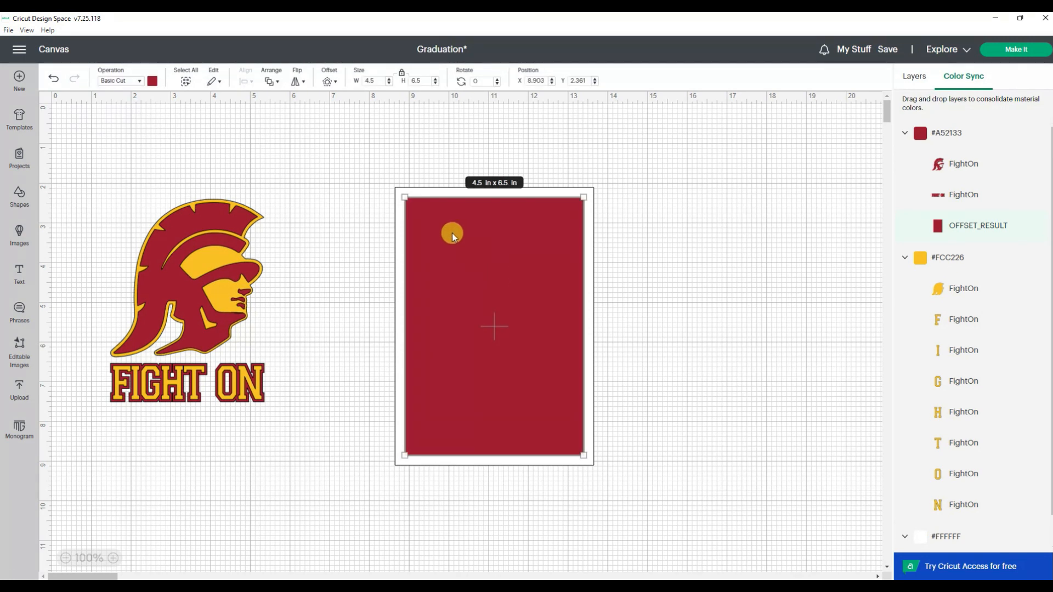
click(328, 80)
text(5)
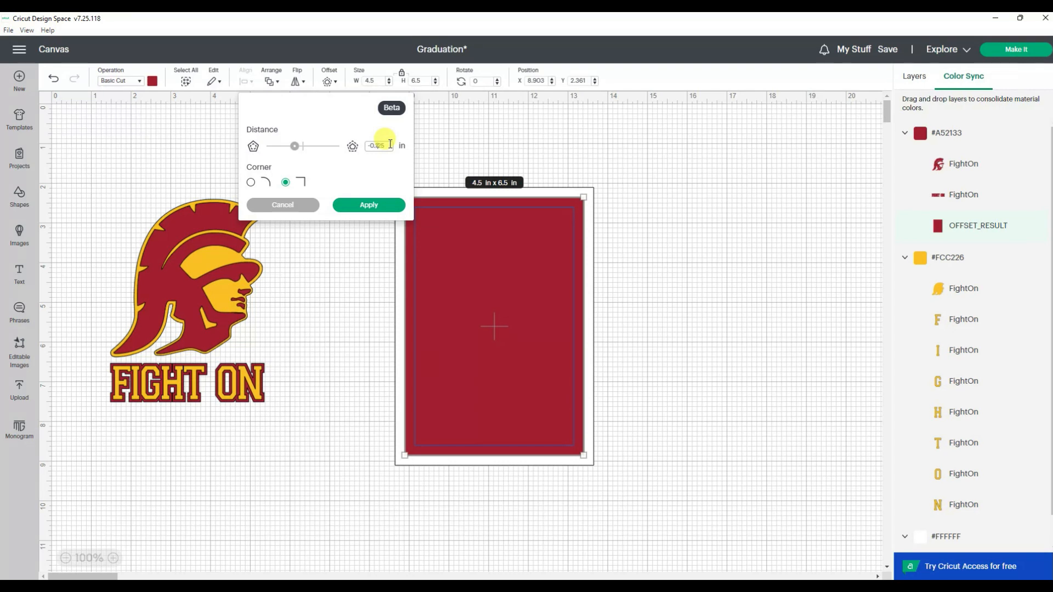
click(364, 167)
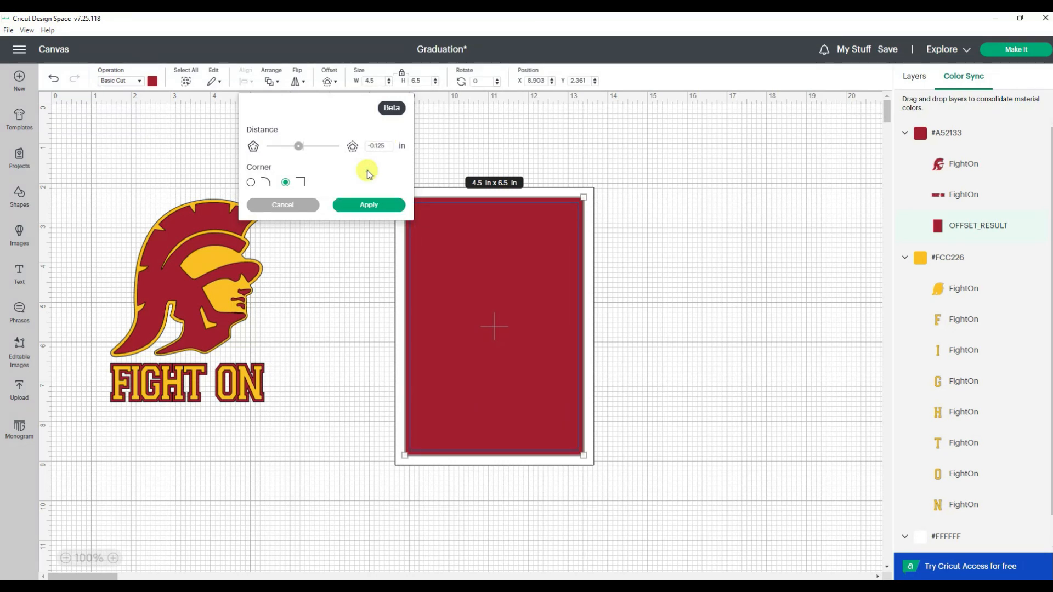
click(376, 204)
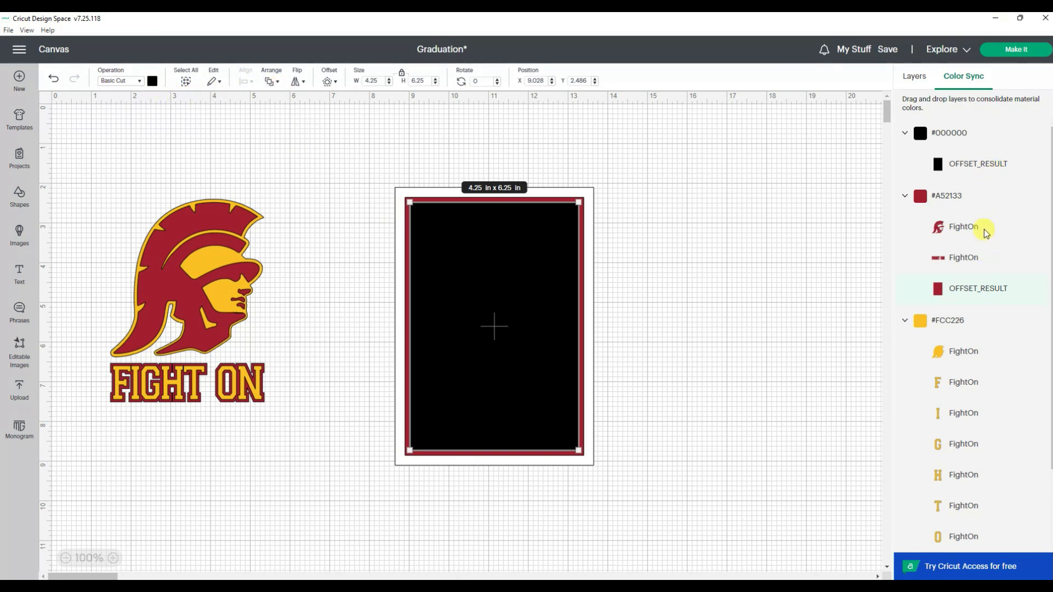
Step: Sync the black inner offset rectangle's color to white, #FFFFFF, and return to the layer list
click(905, 321)
drag(985, 167, 974, 352)
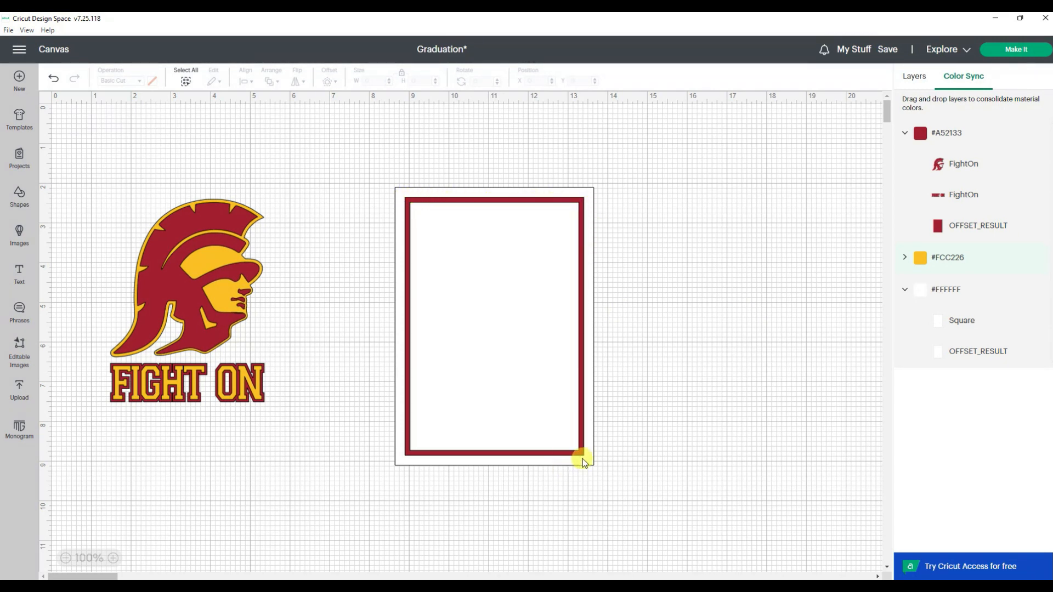
click(915, 77)
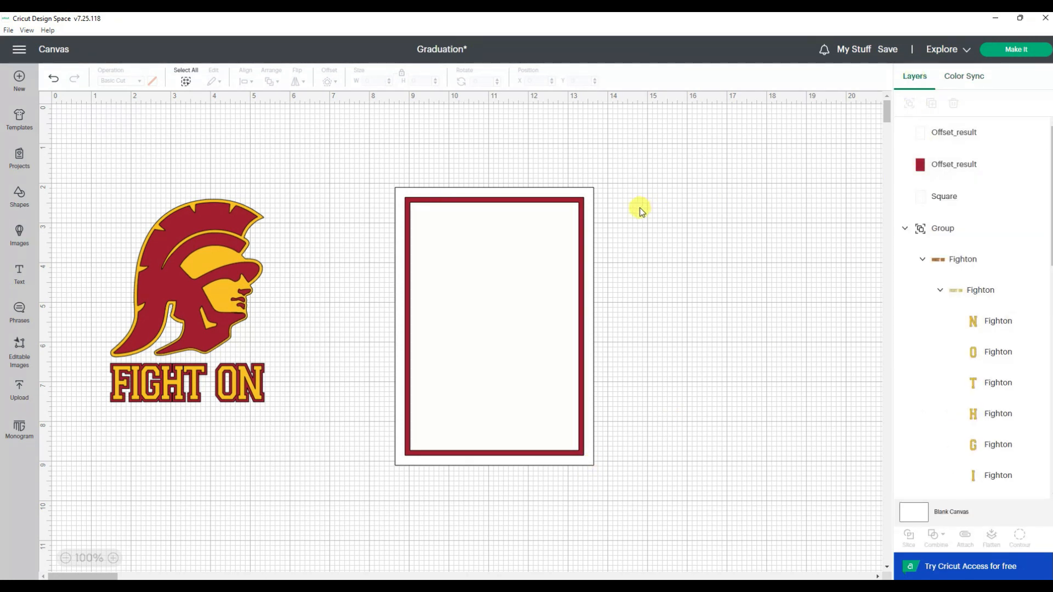
Step: Hide the 5 x 7 in white base rectangle
click(590, 193)
mouse_move(967, 199)
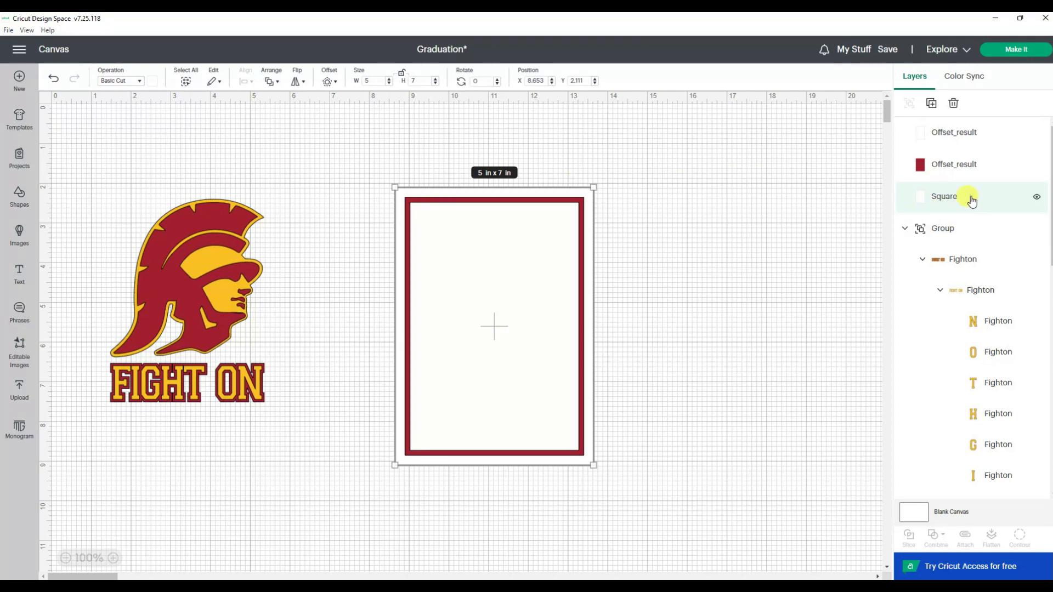
click(1037, 197)
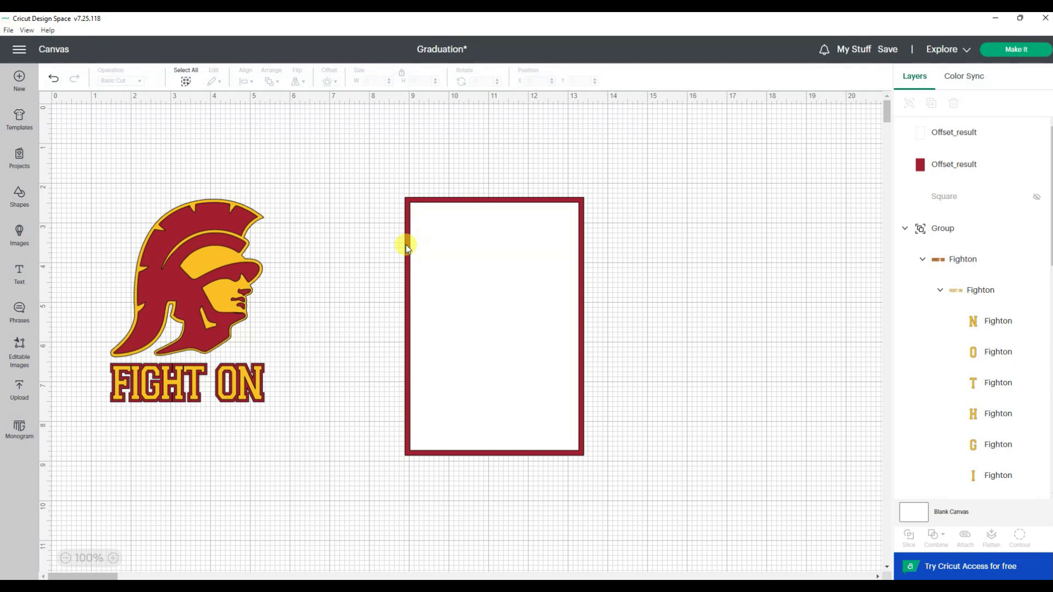
Step: Subtract the inner white rectangle from the red one to form a hollow frame, and unhide the white base rectangle
drag(384, 173, 682, 512)
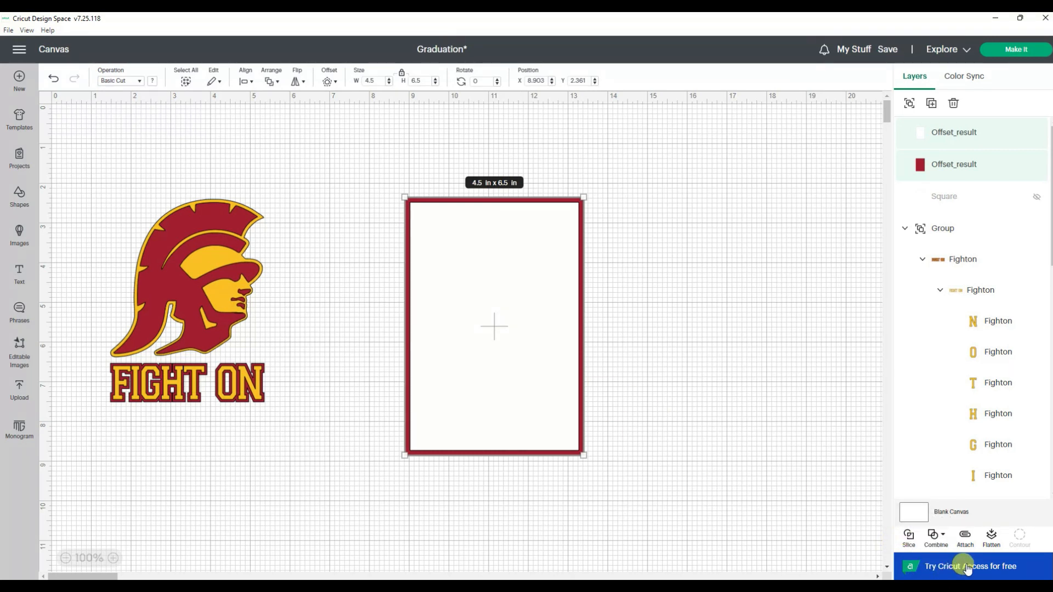
click(943, 540)
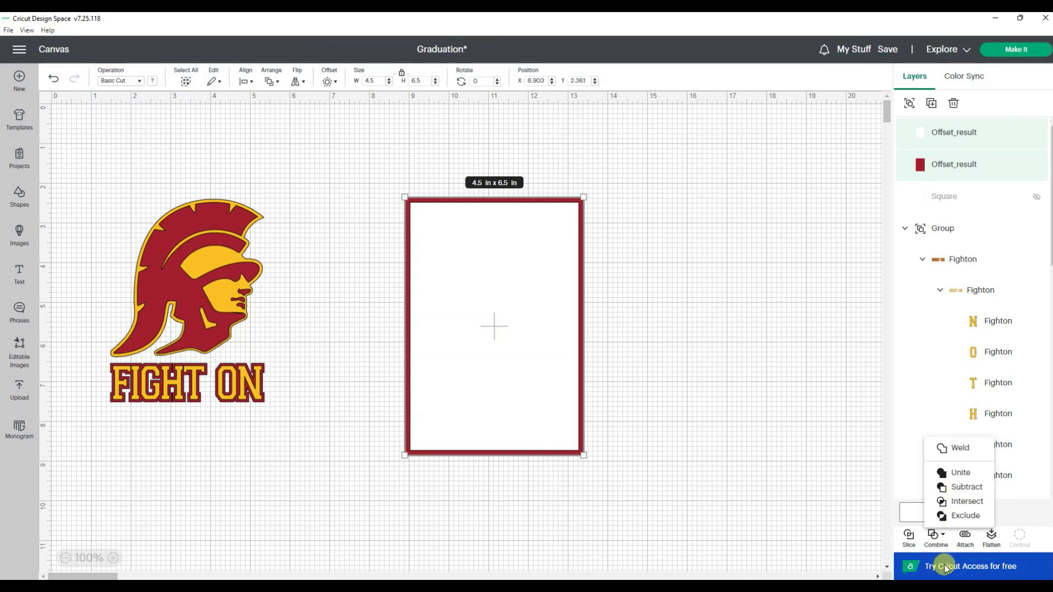
click(961, 490)
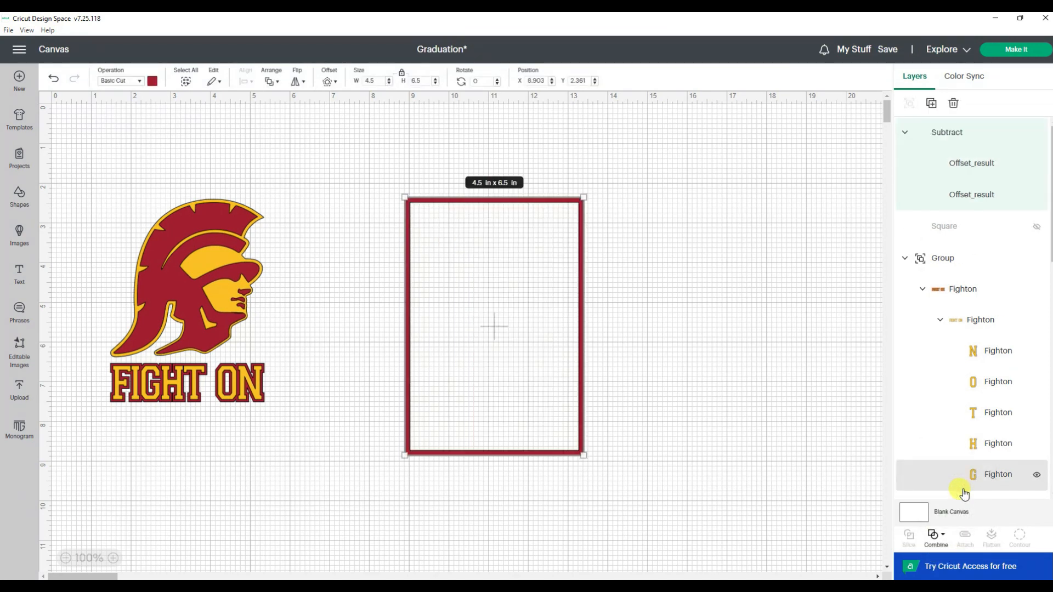
click(773, 485)
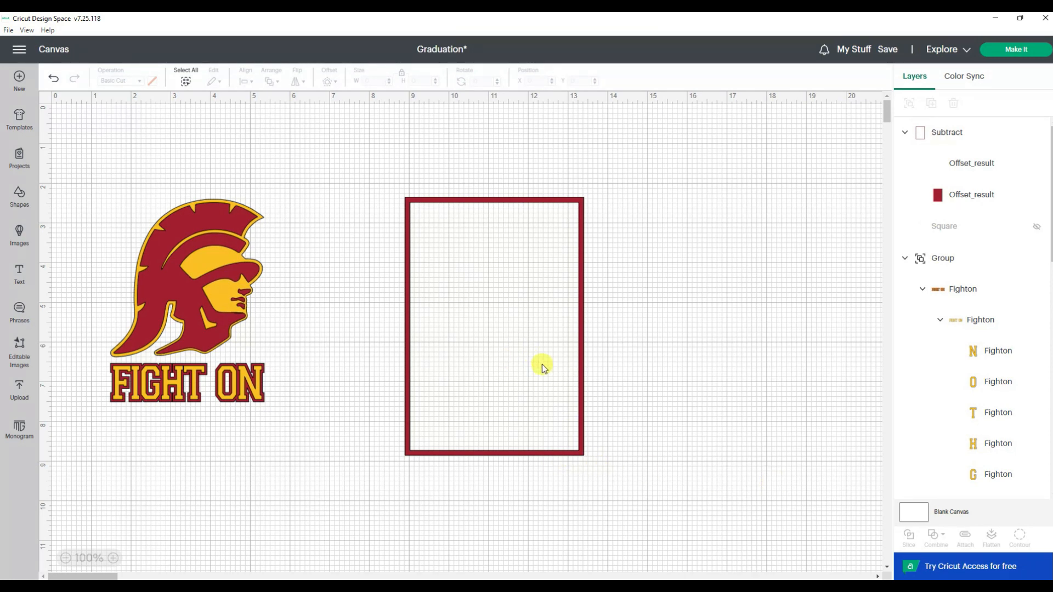
click(1037, 228)
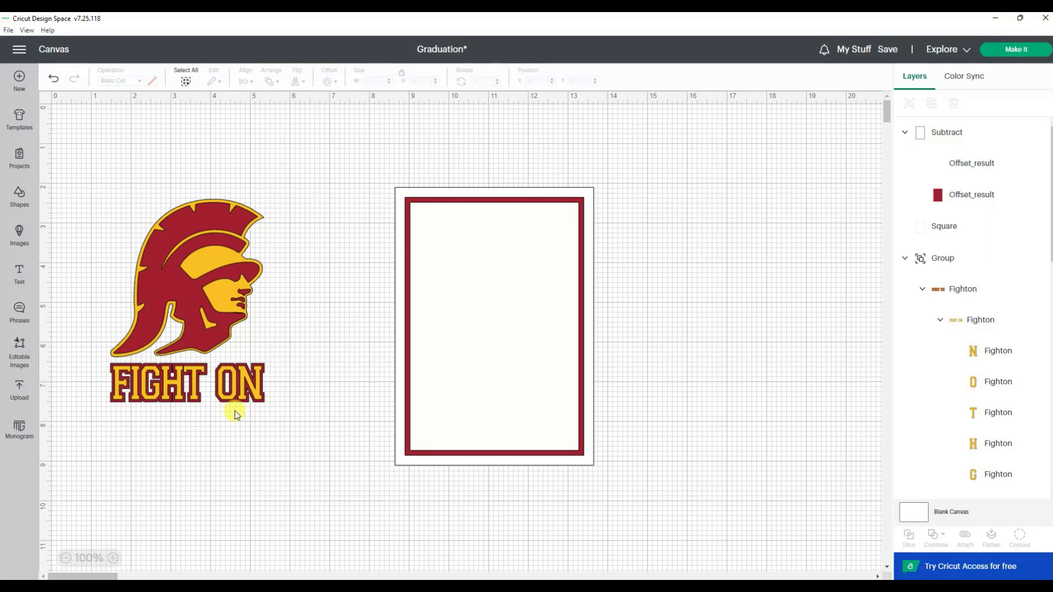
Step: Move the Trojan FIGHT ON group inside the red frame and bring it to the front
drag(215, 331, 521, 348)
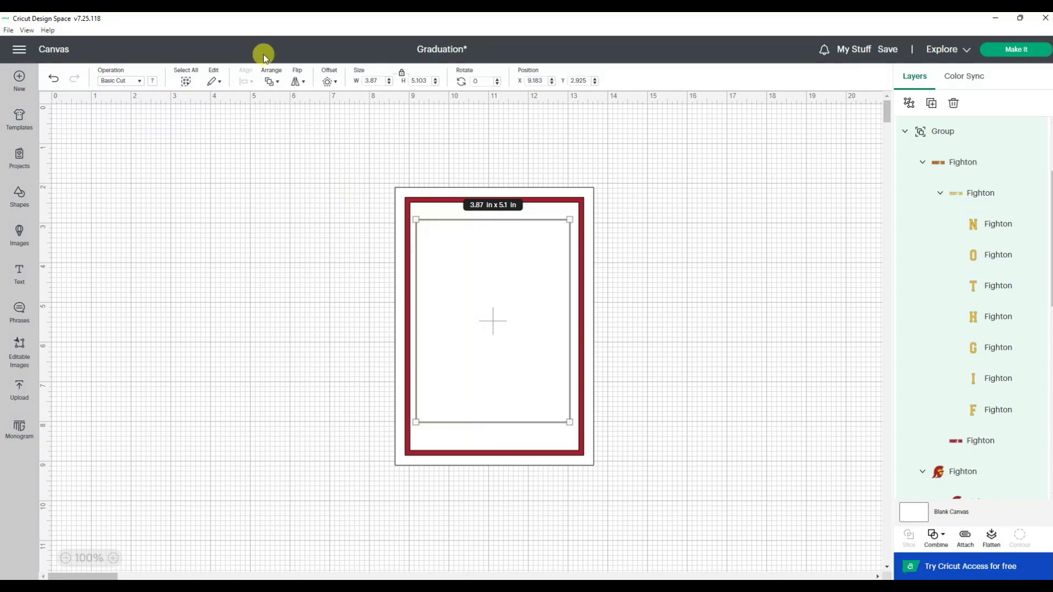
click(271, 81)
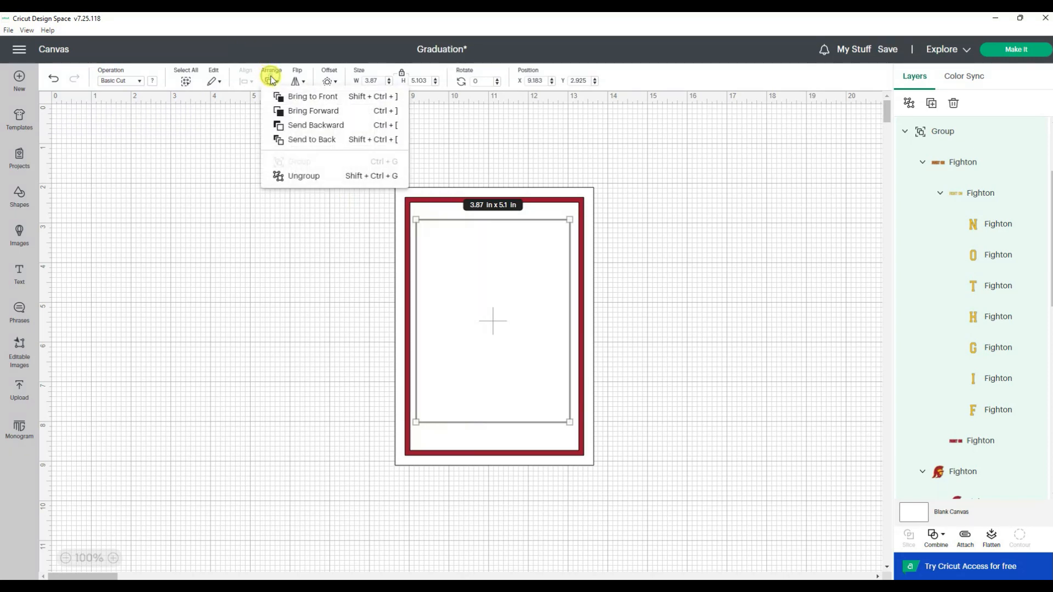
click(291, 100)
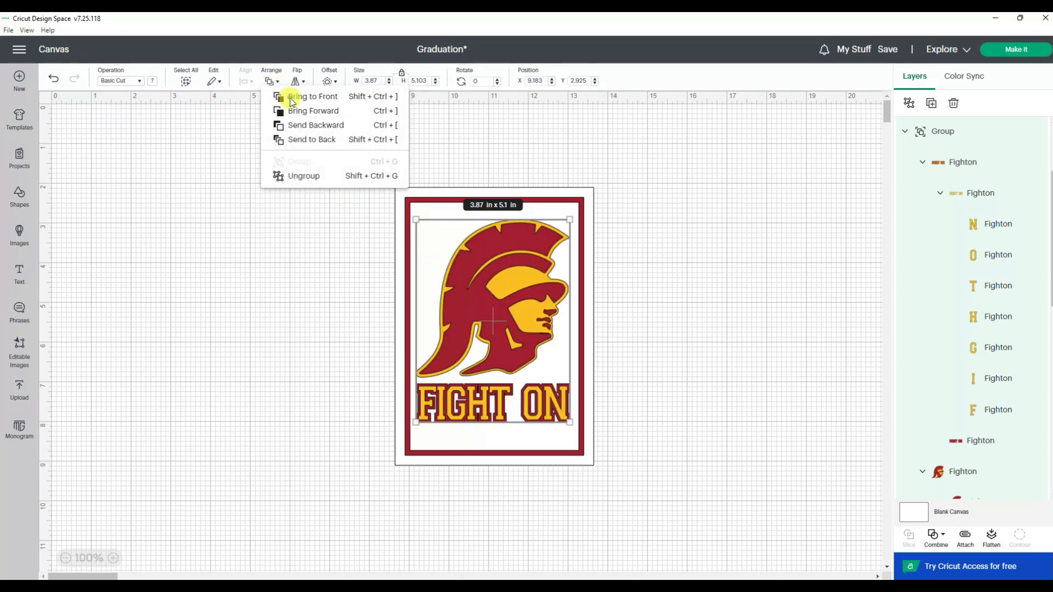
click(811, 341)
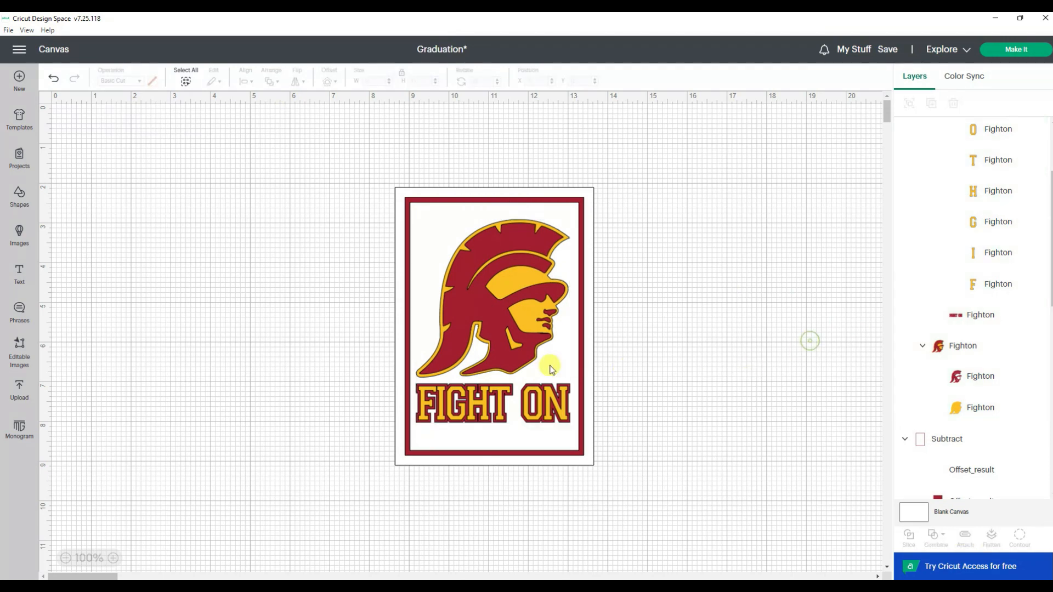
Step: Set the Trojan FIGHT ON group's width to 4 in with its proportions locked
click(505, 343)
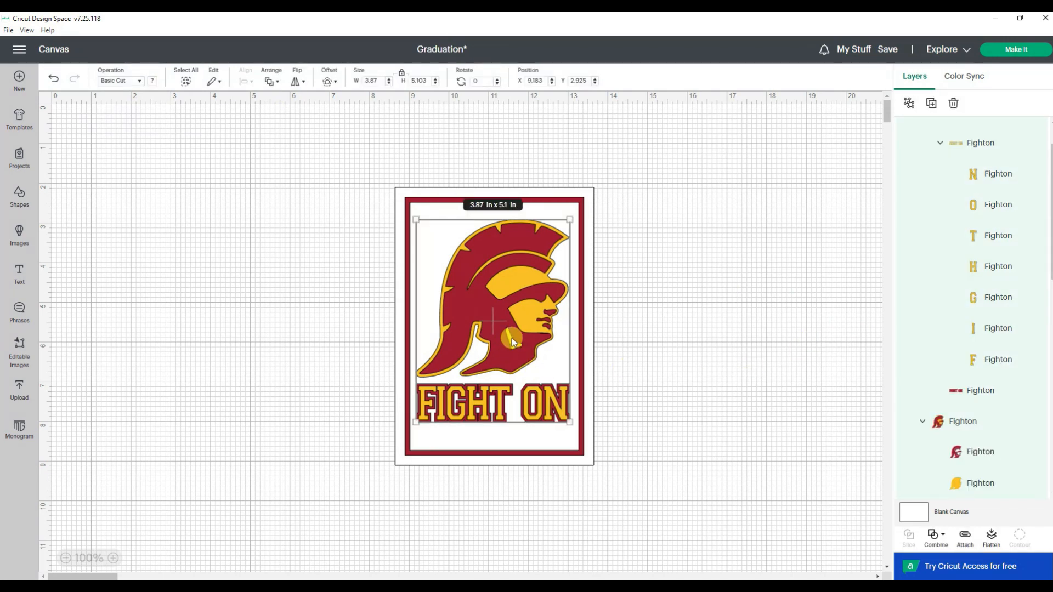
click(372, 81)
text(4)
key(Return)
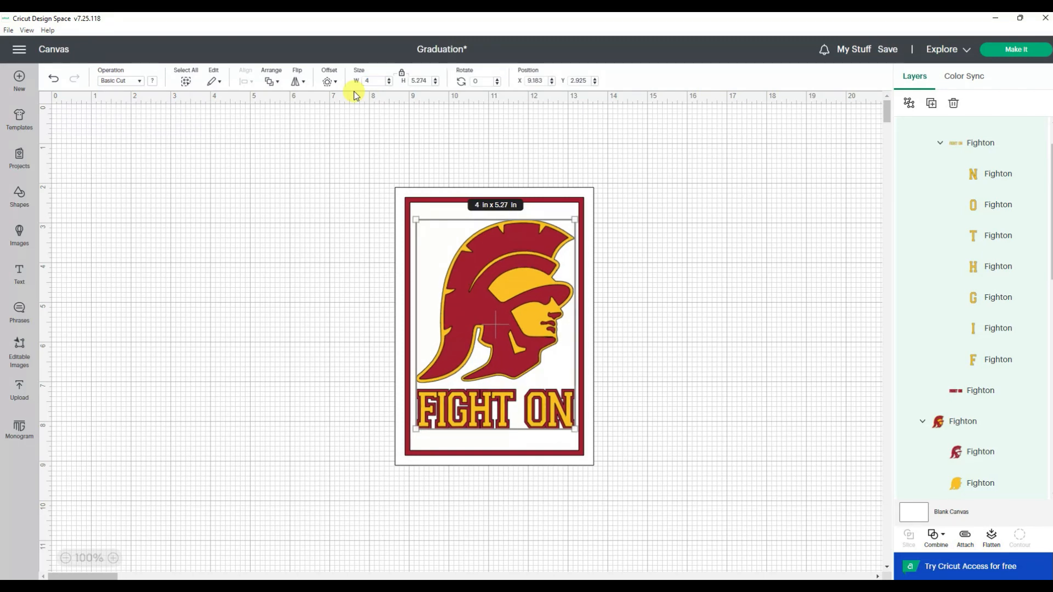
Step: Nudge the Trojan FIGHT ON group slightly up and to the left inside the red frame
click(768, 328)
drag(527, 328, 524, 325)
click(755, 372)
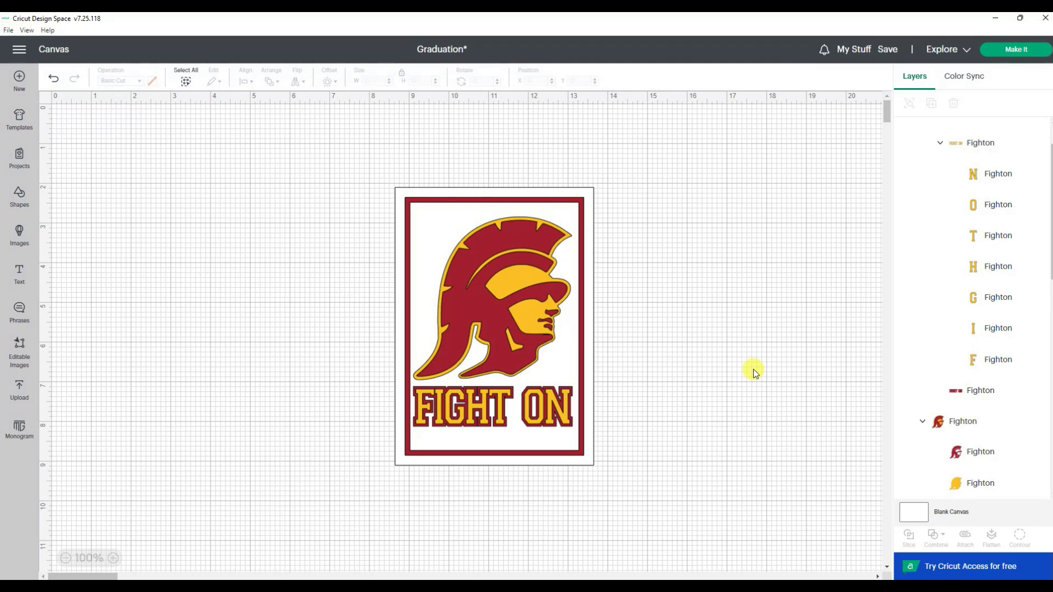
Step: Delete the white 5 x 7 in base rectangle and save the project
click(578, 469)
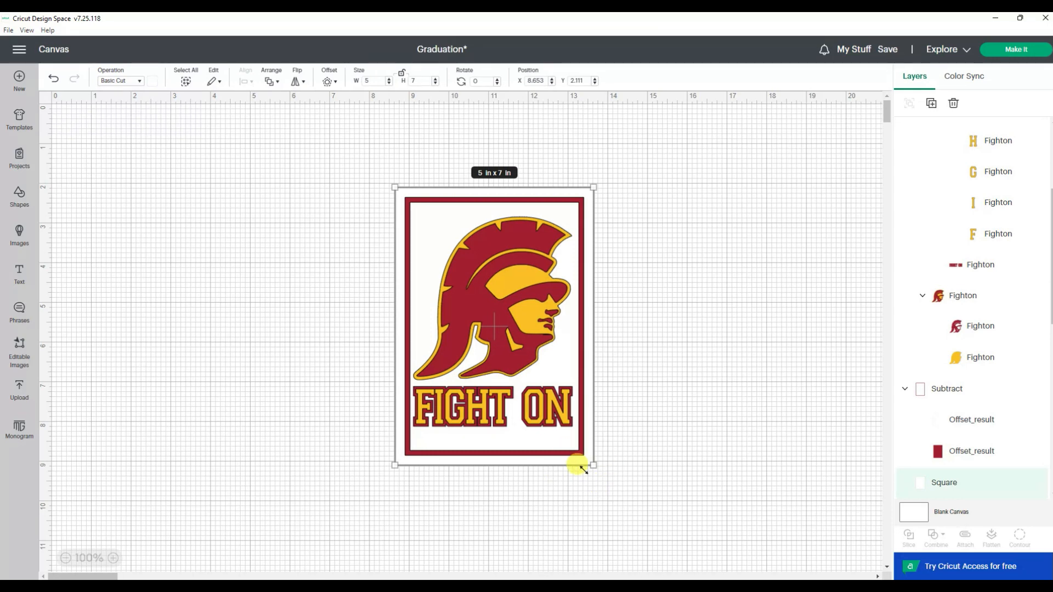
key(Delete)
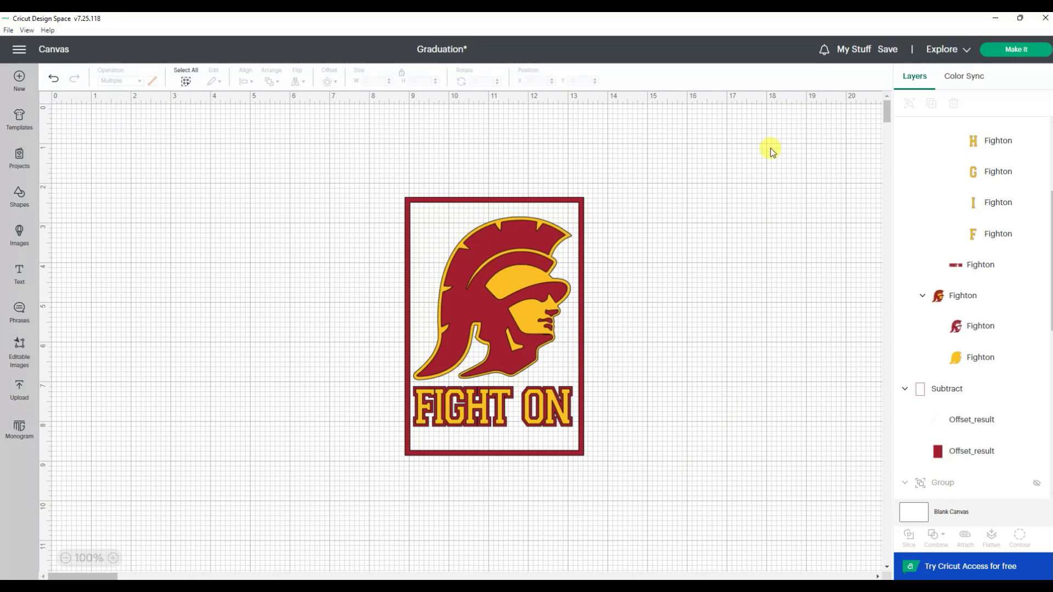
click(888, 50)
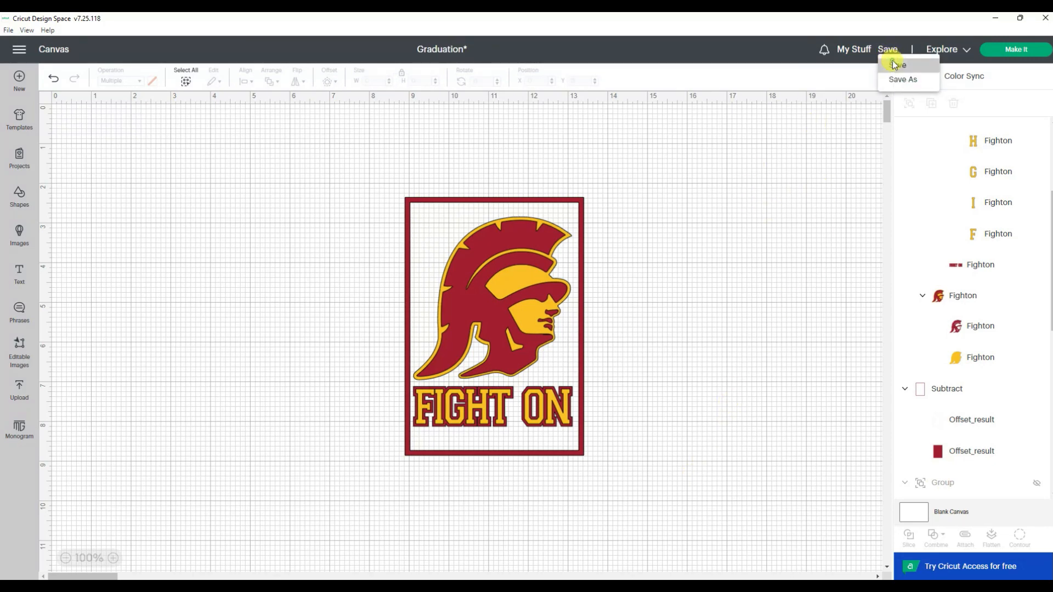
click(896, 65)
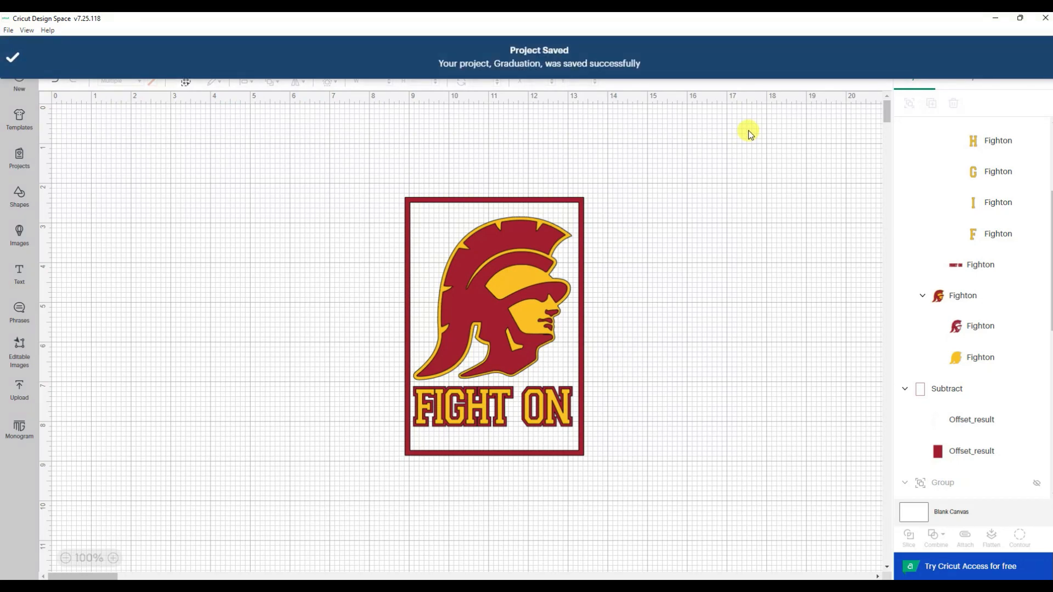
Step: Send the project to mat preparation and check the Trojan head and letter cut shapes on the yellow mat
click(1016, 50)
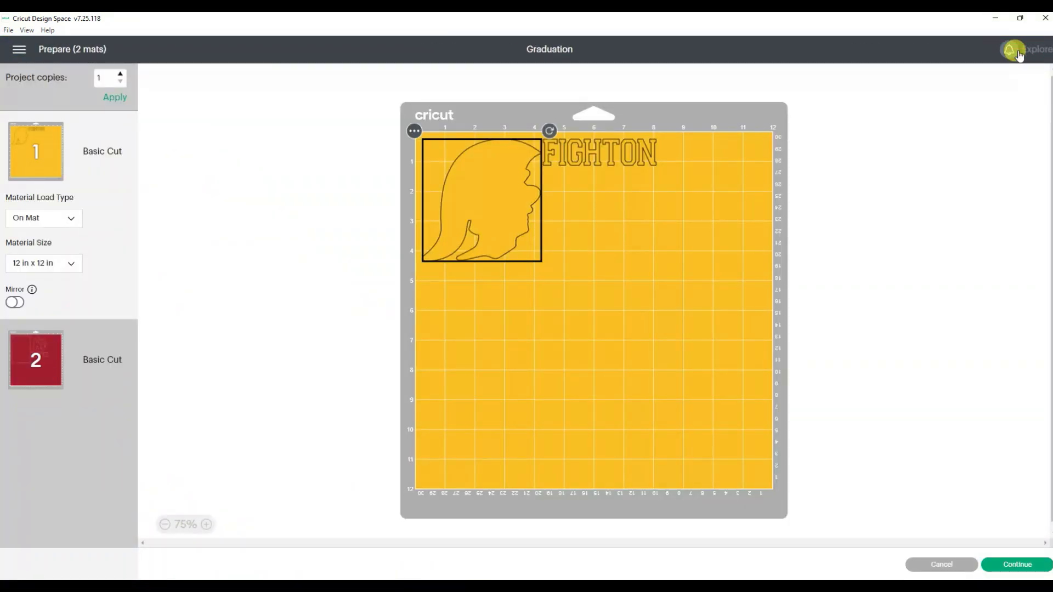
click(635, 228)
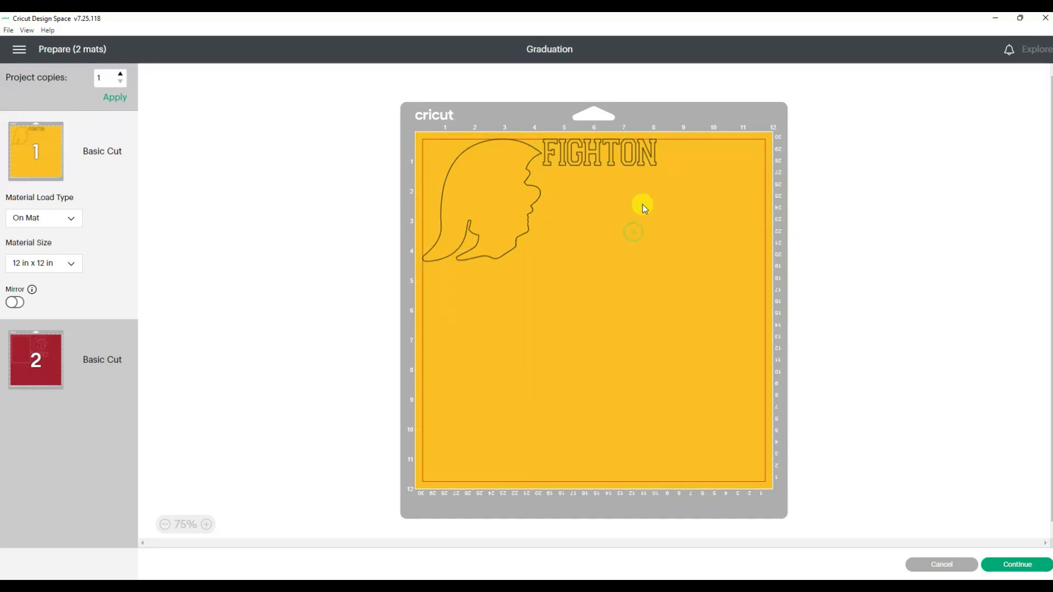
click(648, 159)
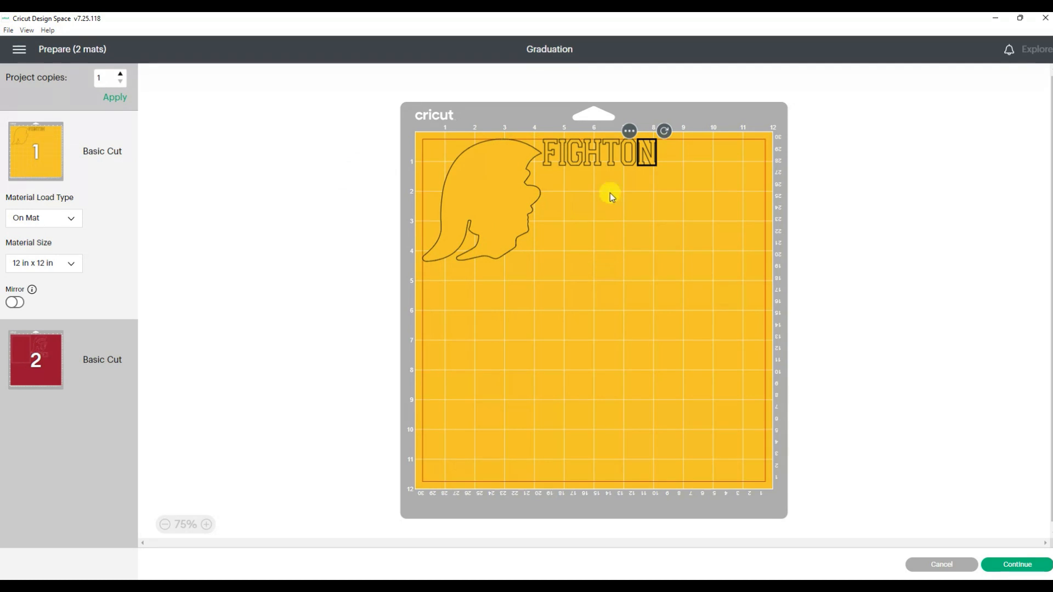
click(536, 127)
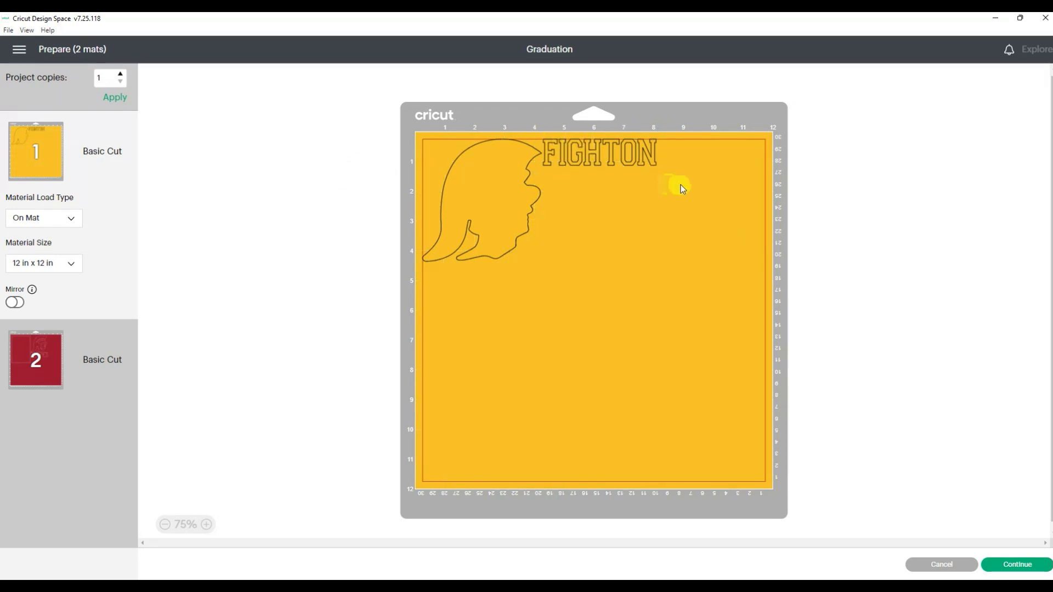
Step: On the red mat, move the Trojan head and the FIGHT ON text below it inside the frame outline, and return to the yellow mat
click(55, 366)
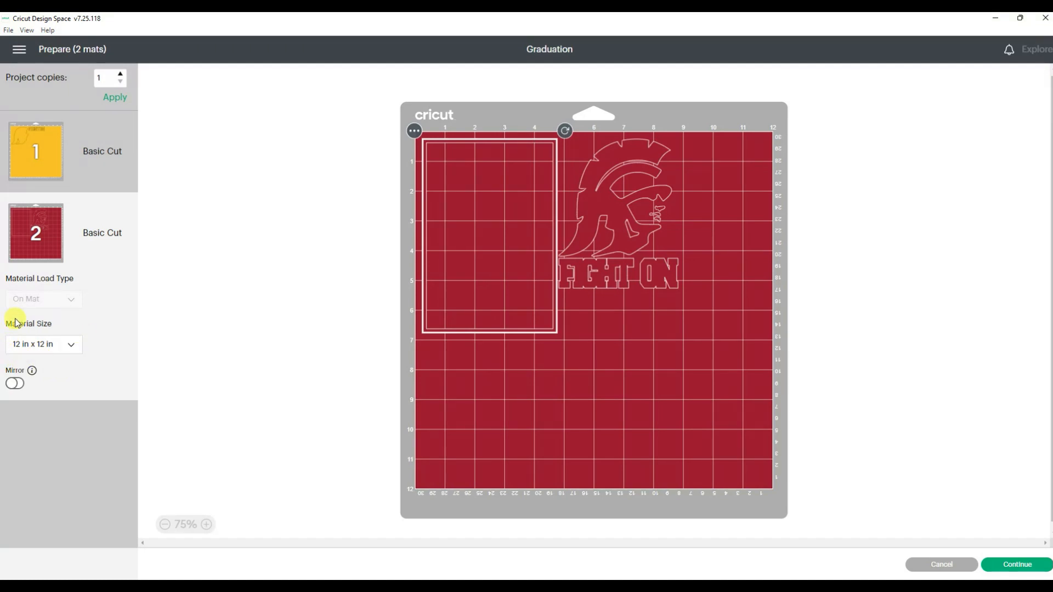
click(647, 217)
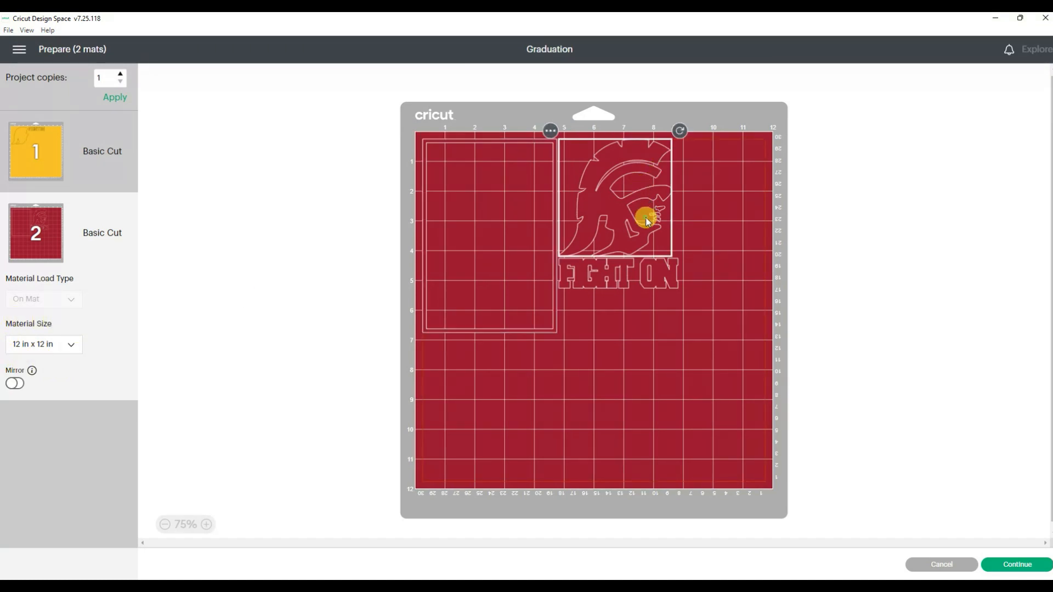
drag(647, 221, 517, 224)
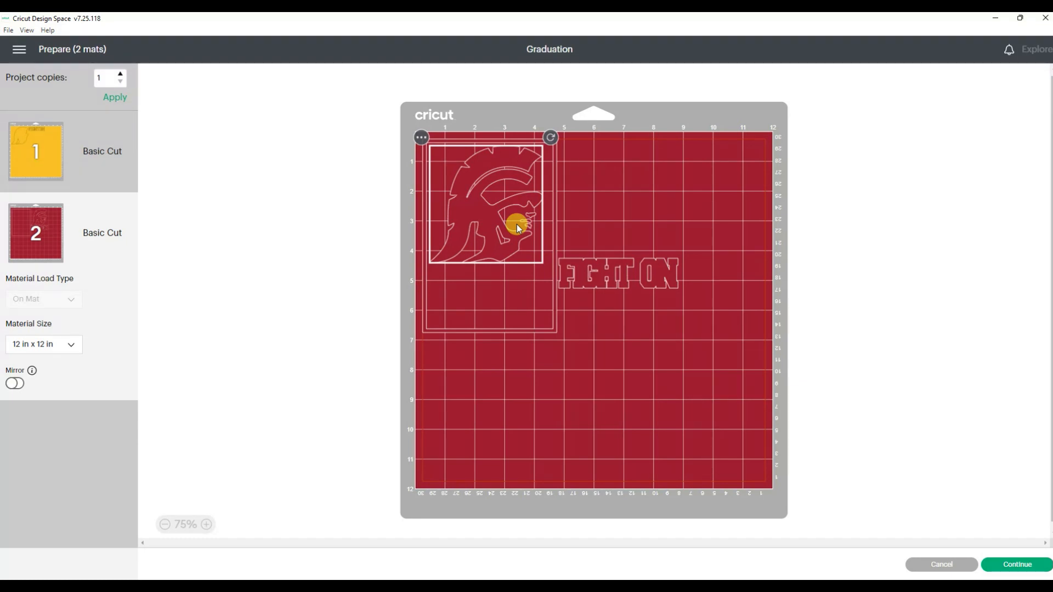
click(639, 275)
drag(637, 274, 508, 301)
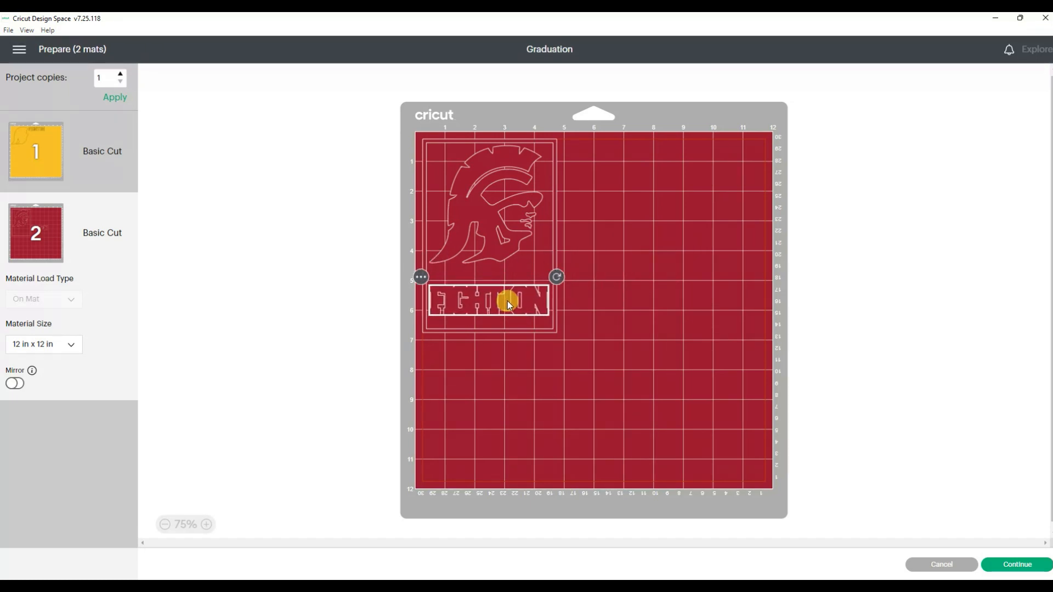
click(40, 160)
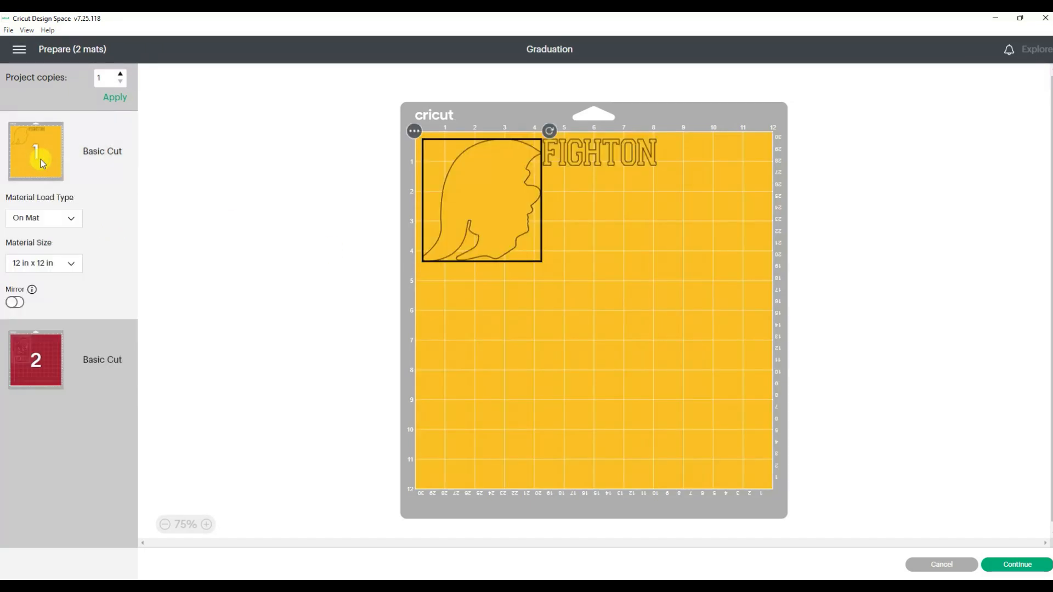